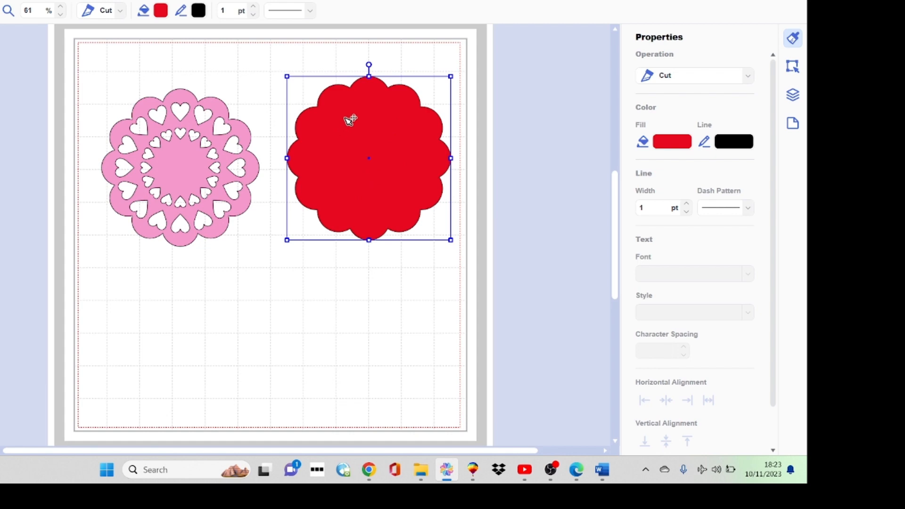
Step: Adjust the position of the pink heart doily and move the red scalloped shape directly below it on the mat
left_click_drag(350, 118, 347, 122)
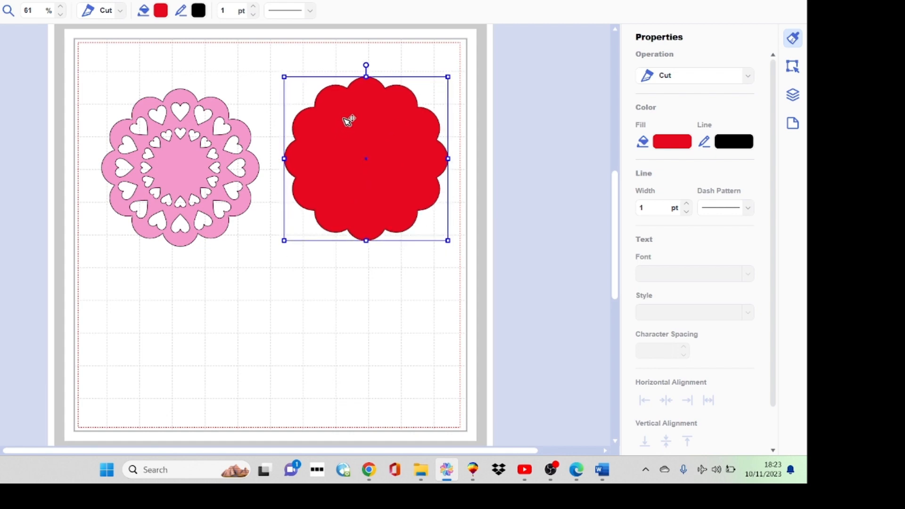
left_click_drag(382, 146, 386, 145)
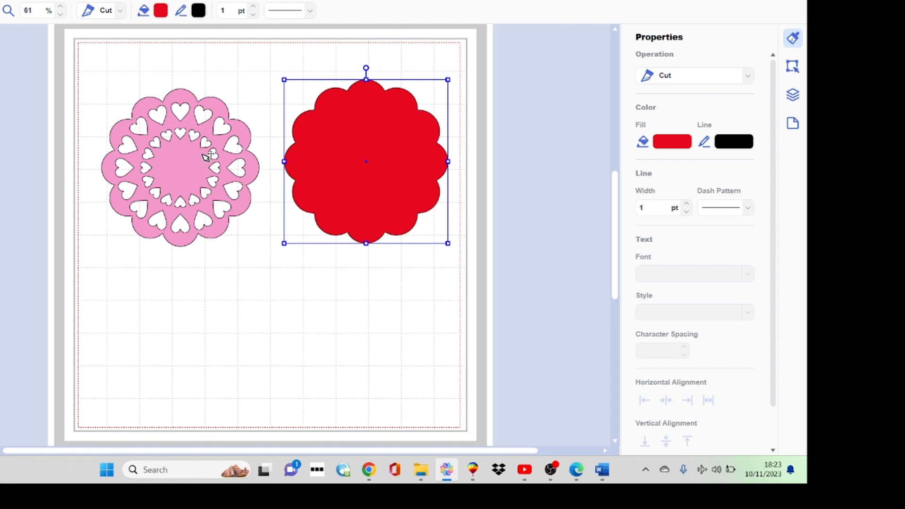
left_click_drag(204, 109, 201, 99)
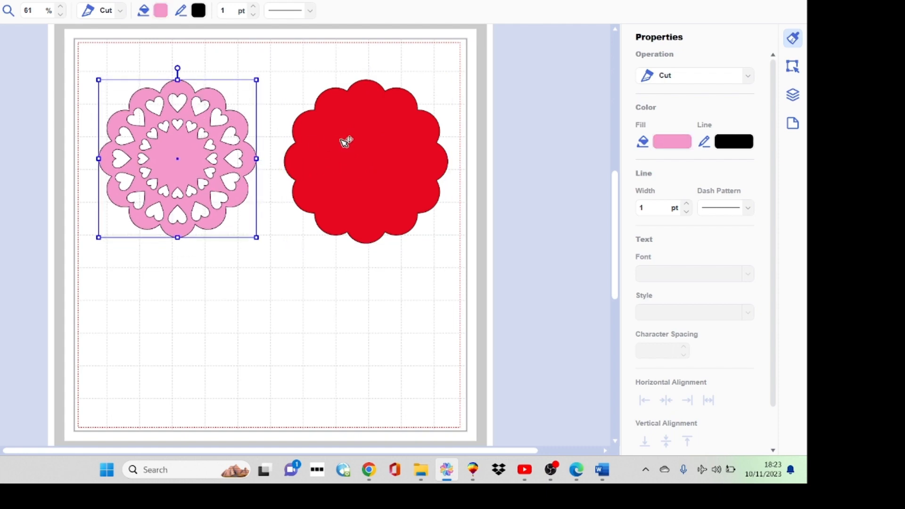
left_click(354, 132)
left_click_drag(358, 133, 179, 288)
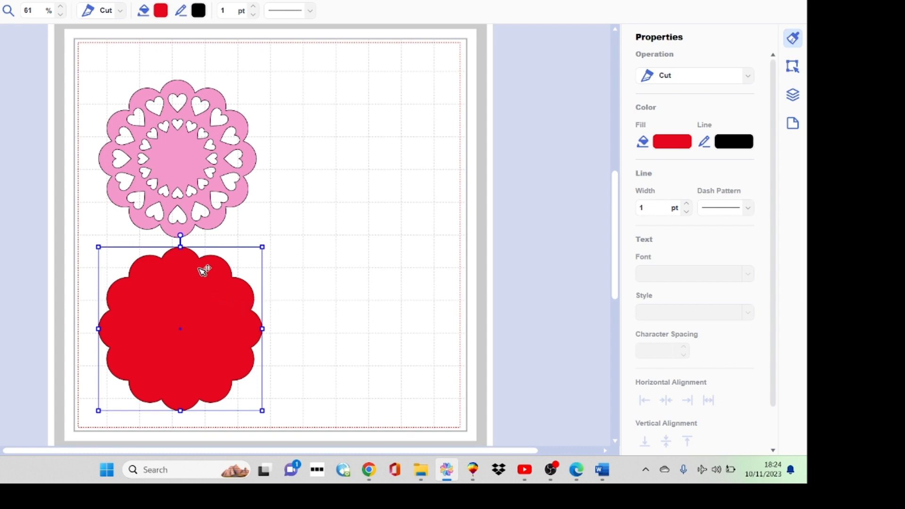
Step: Duplicate the pink heart doily three times
left_click(200, 118)
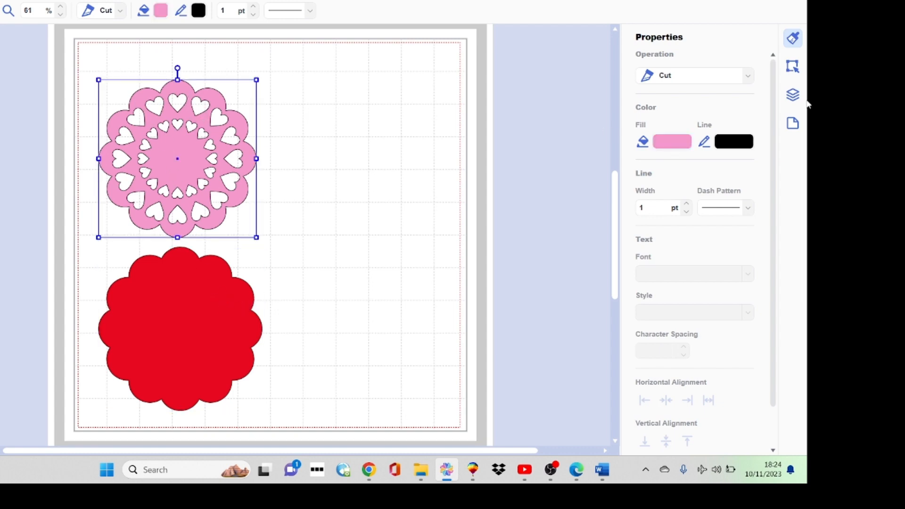
left_click(794, 69)
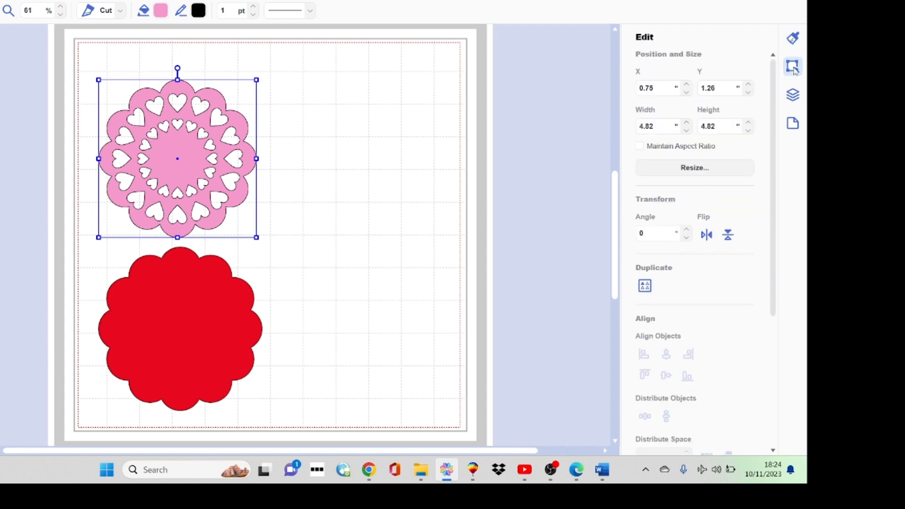
left_click(794, 97)
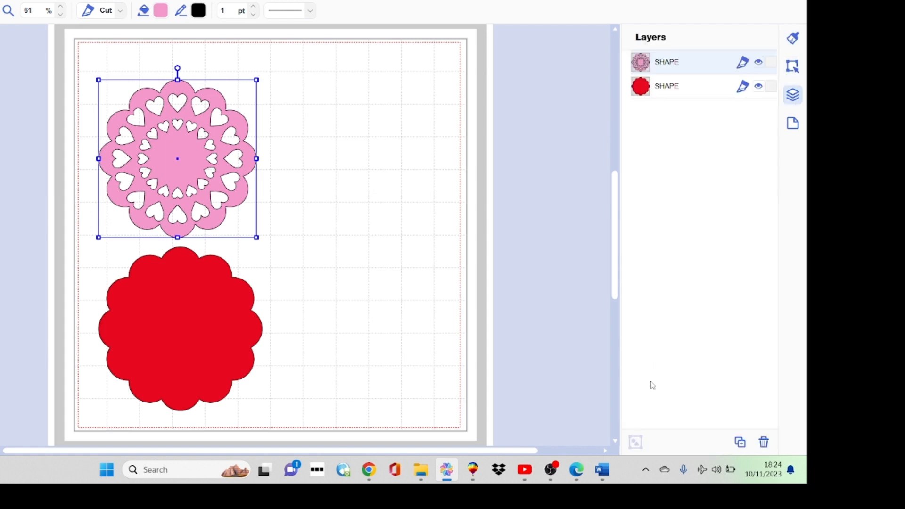
left_click(741, 443)
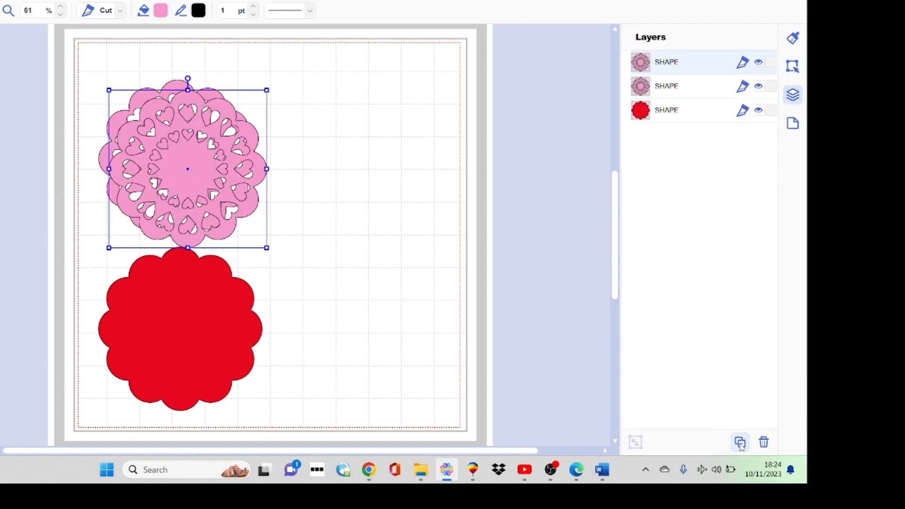
left_click(741, 443)
left_click(740, 443)
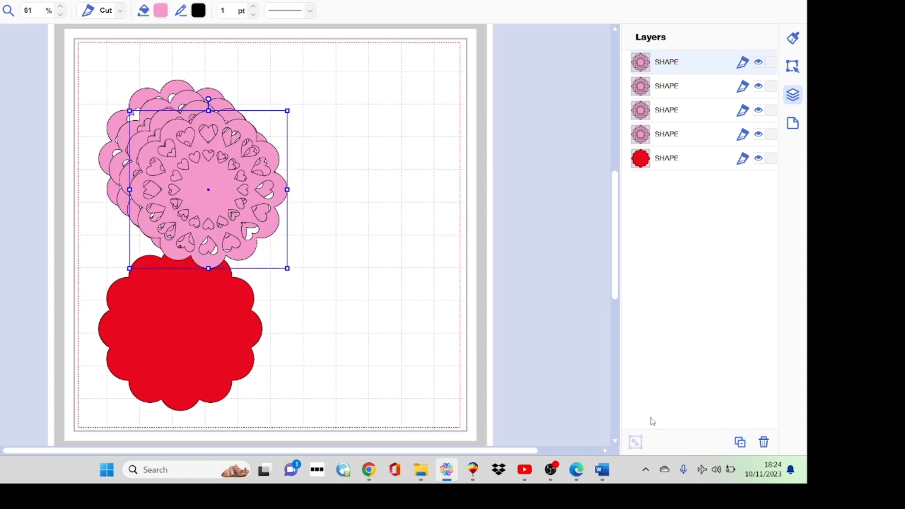
Step: Spread the four pink doilies so that one sits in each quarter of the mat
left_click_drag(232, 178, 387, 140)
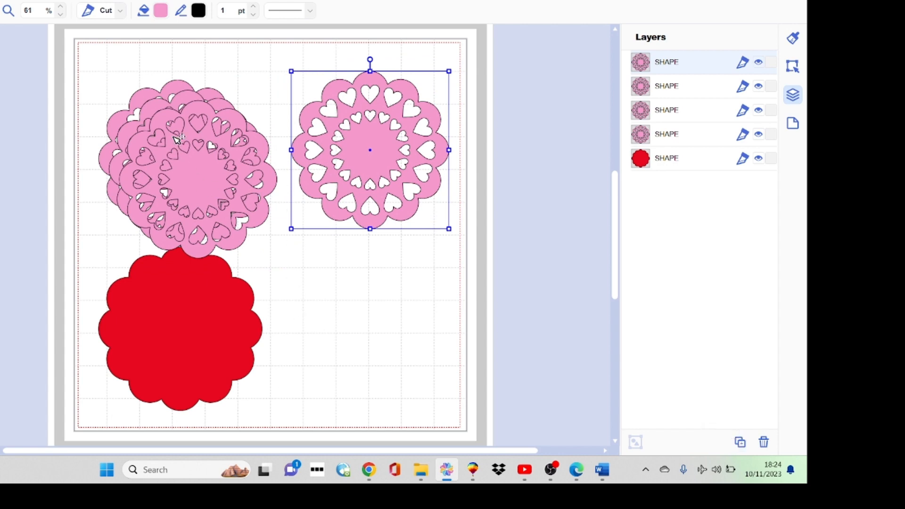
left_click_drag(178, 144, 355, 281)
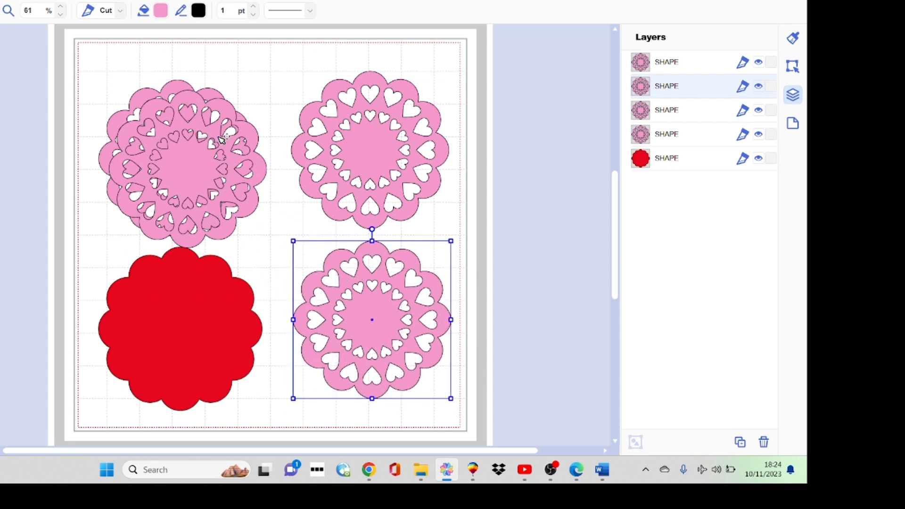
left_click_drag(225, 139, 218, 302)
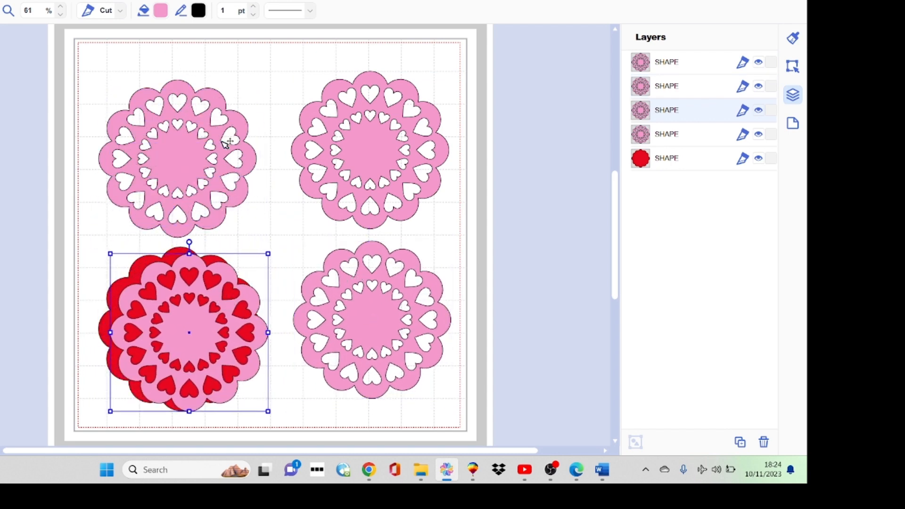
left_click(227, 137)
left_click_drag(226, 137, 216, 121)
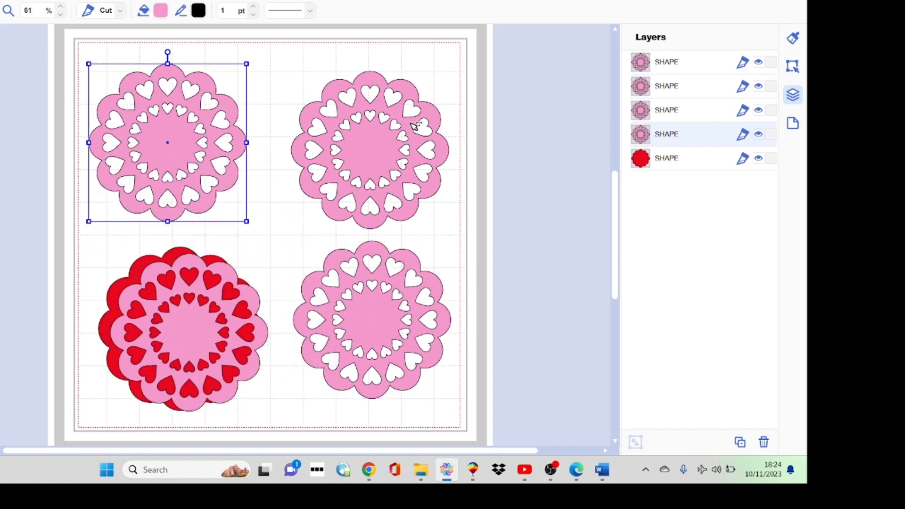
left_click_drag(415, 126, 413, 116)
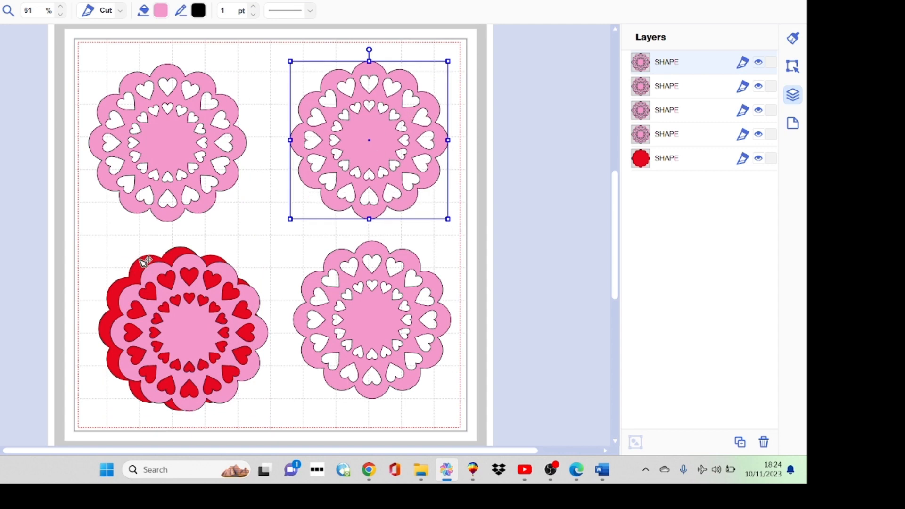
Step: Move the red scalloped shape off the right edge of the mat and try to export the design as an FCM file
left_click_drag(148, 262, 238, 187)
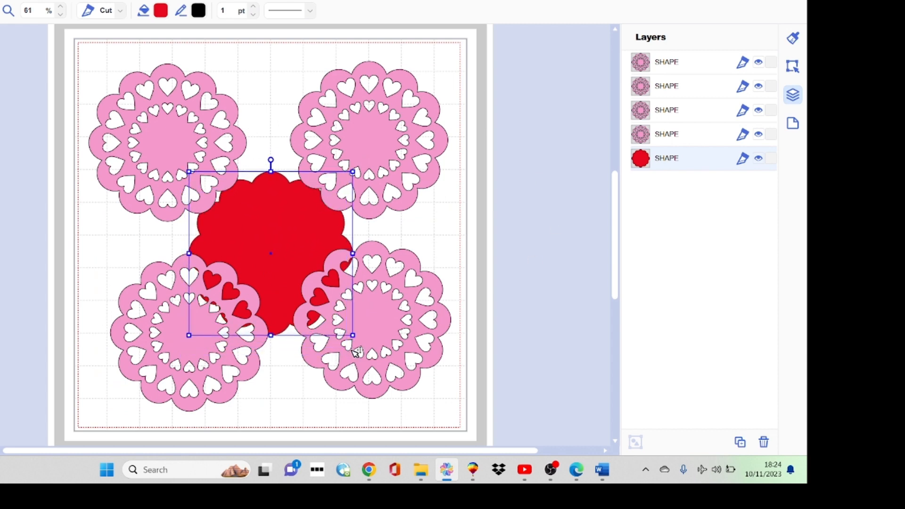
left_click_drag(299, 233, 571, 124)
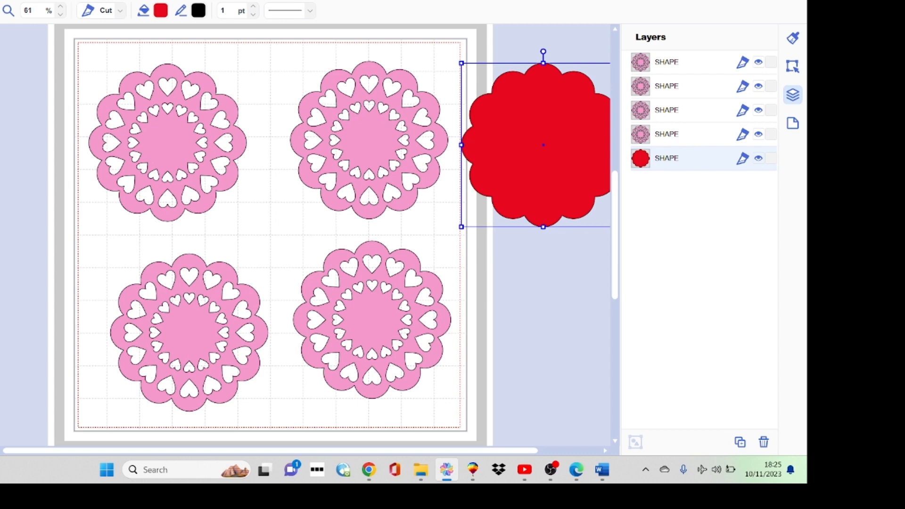
left_click(5, 99)
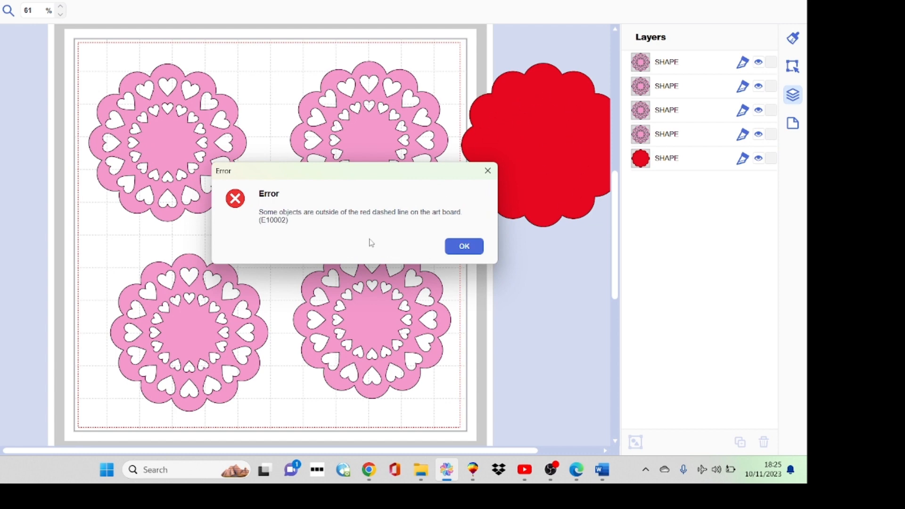
left_click(454, 249)
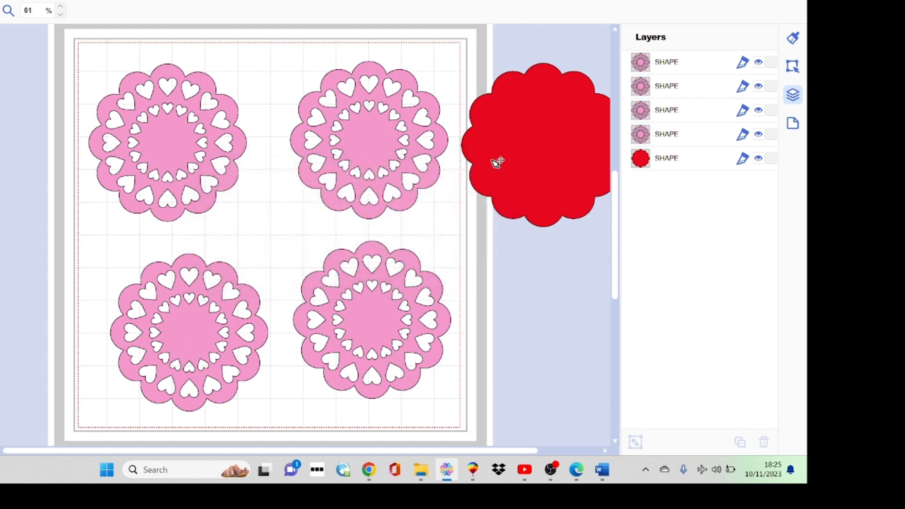
Step: Hide the red scalloped shape's layer, select all objects and clear the selection
left_click(496, 162)
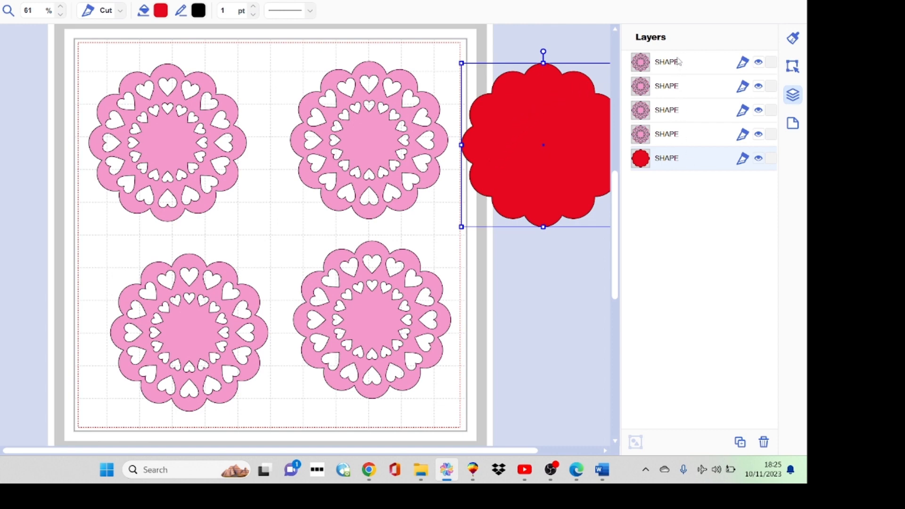
left_click(758, 160)
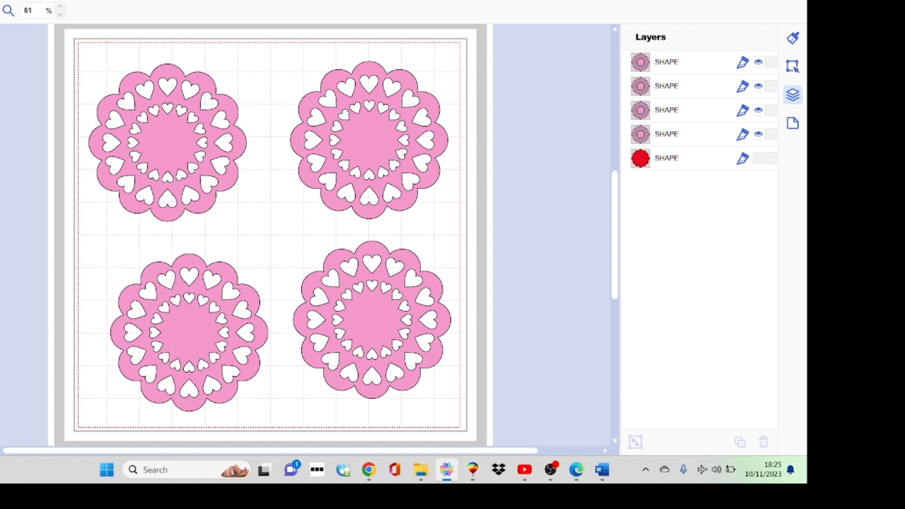
left_click(0, 0)
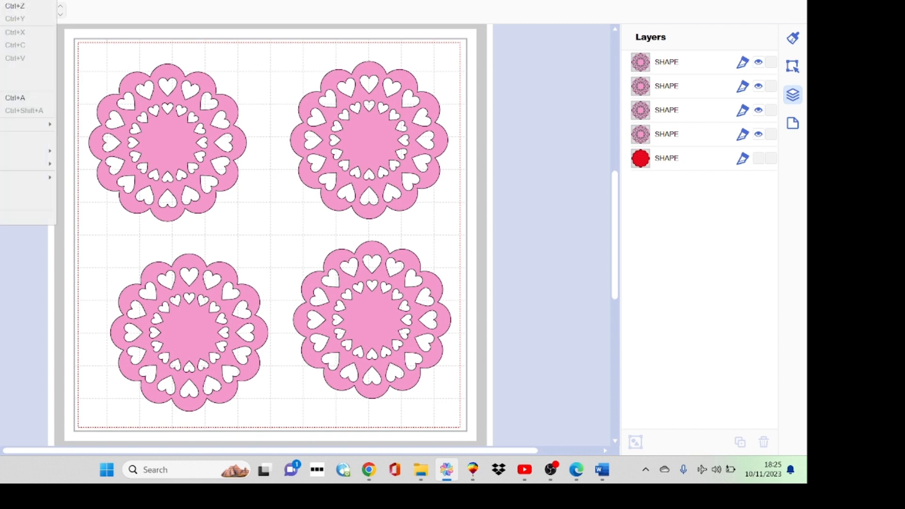
left_click(5, 97)
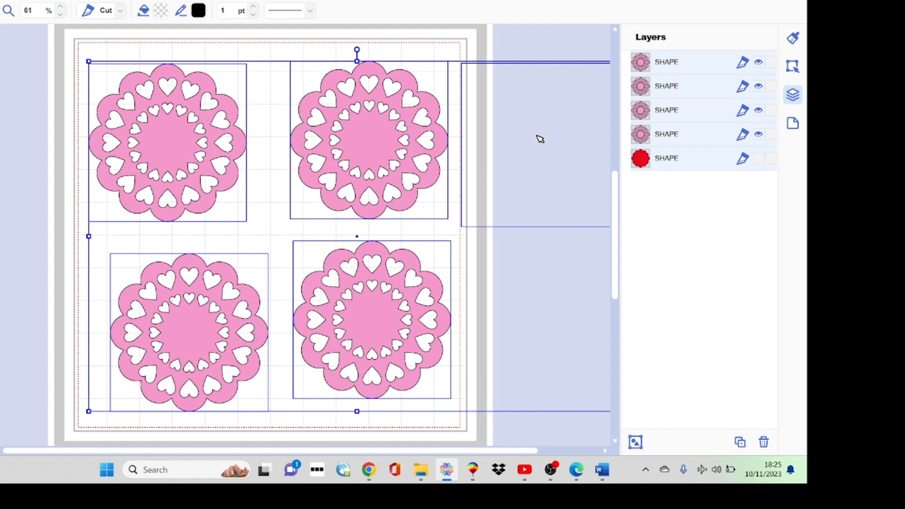
left_click(542, 267)
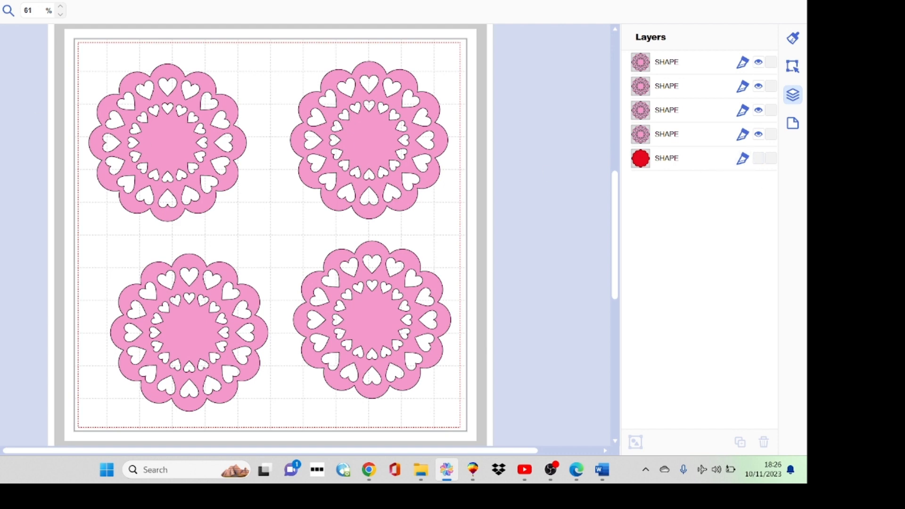
Step: Open the FCM export/transfer options, cancel without exporting, and show the red scalloped shape again
left_click(0, 0)
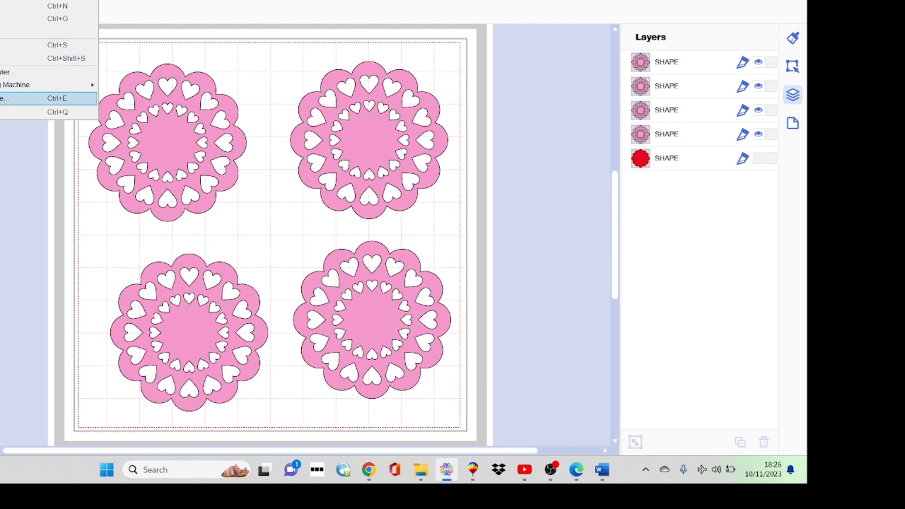
key("Return")
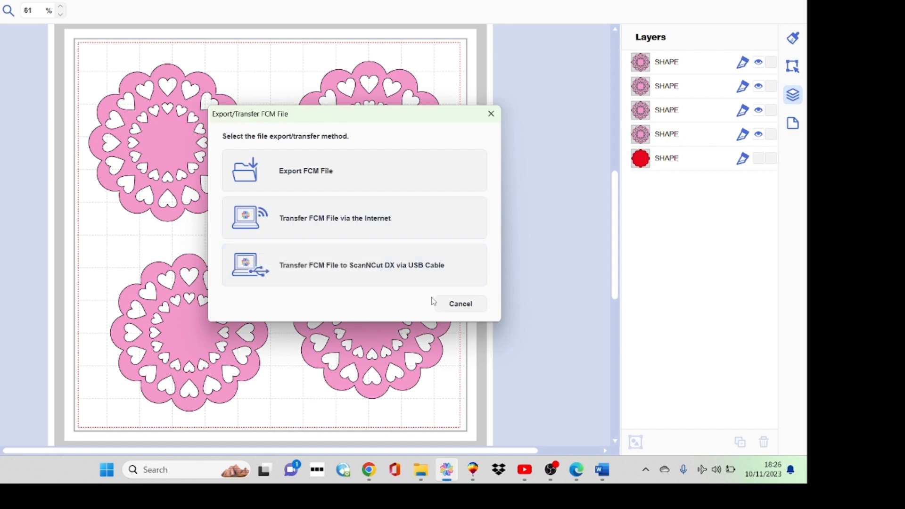
left_click(461, 304)
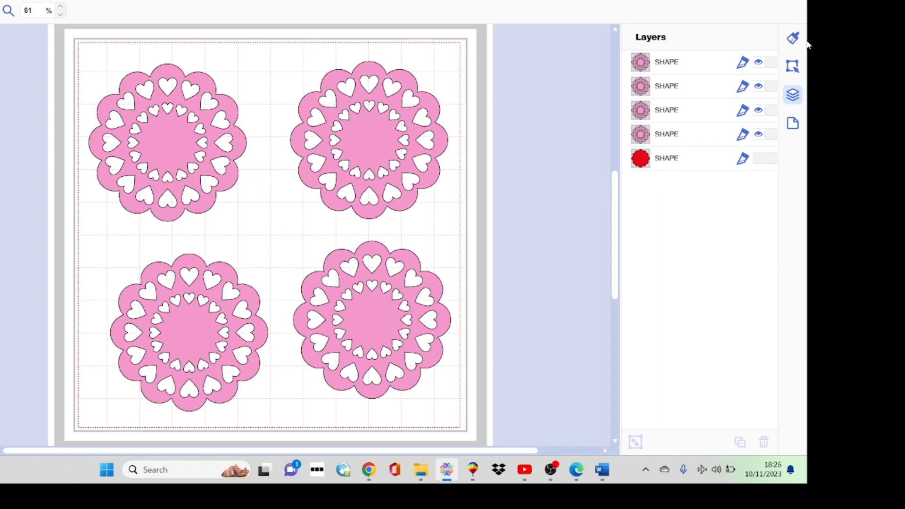
left_click(758, 159)
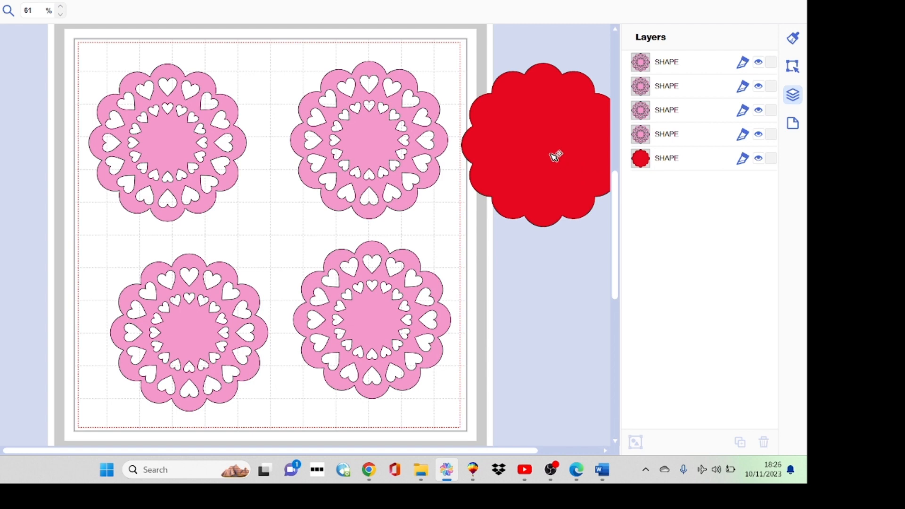
Step: Hide the upper-left and lower-right pink doilies on the mat
left_click(221, 146)
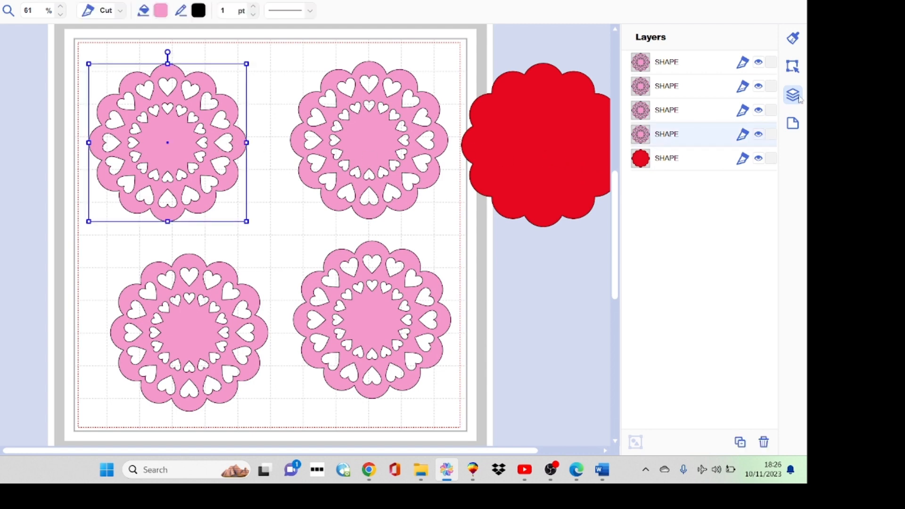
left_click(758, 135)
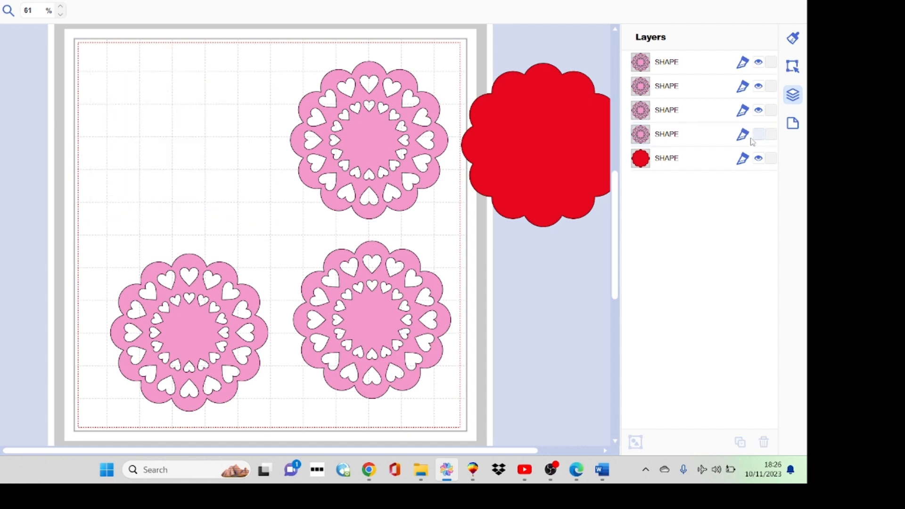
left_click(424, 279)
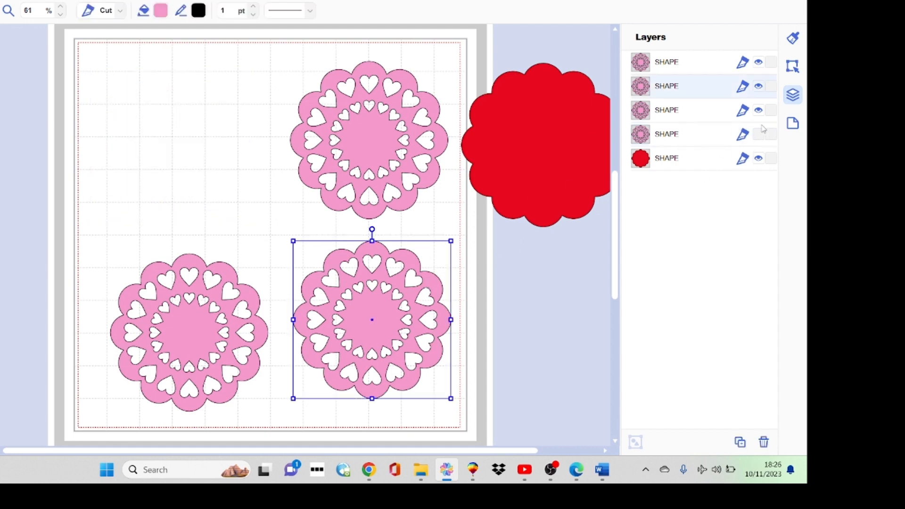
left_click(759, 86)
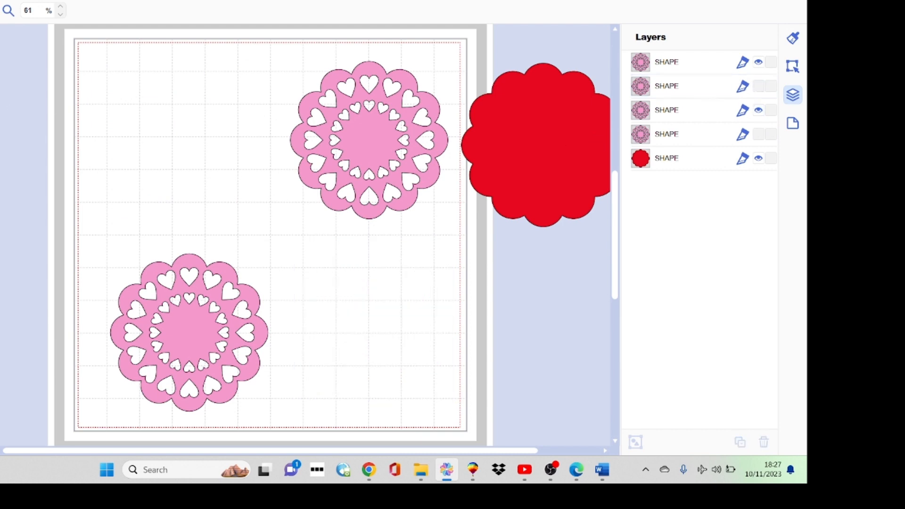
Step: Try to export the visible shapes as an FCM file and move the red scalloped shape into the mat's empty upper-left quarter
key("alt+f")
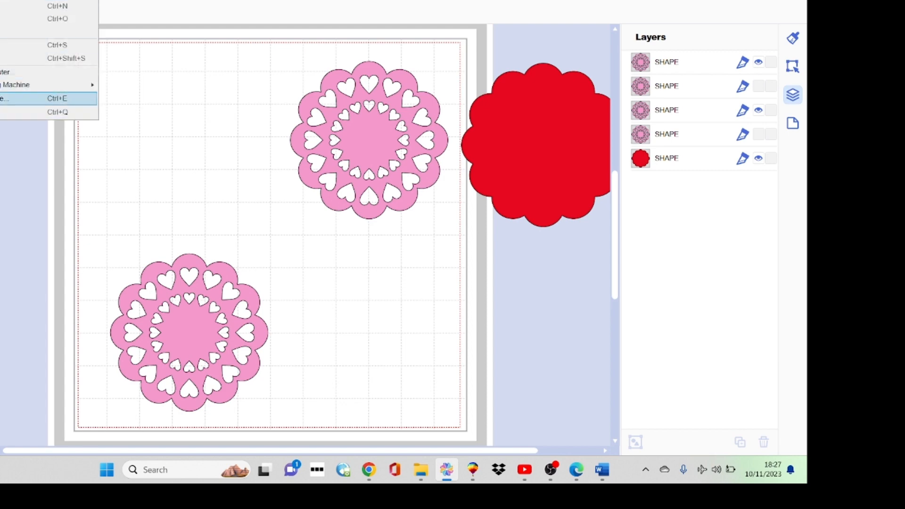
key("Return")
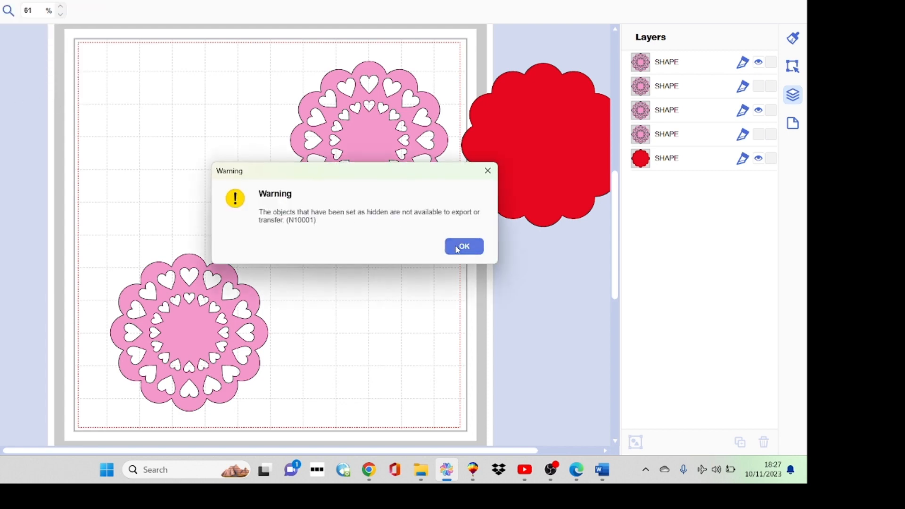
left_click(457, 250)
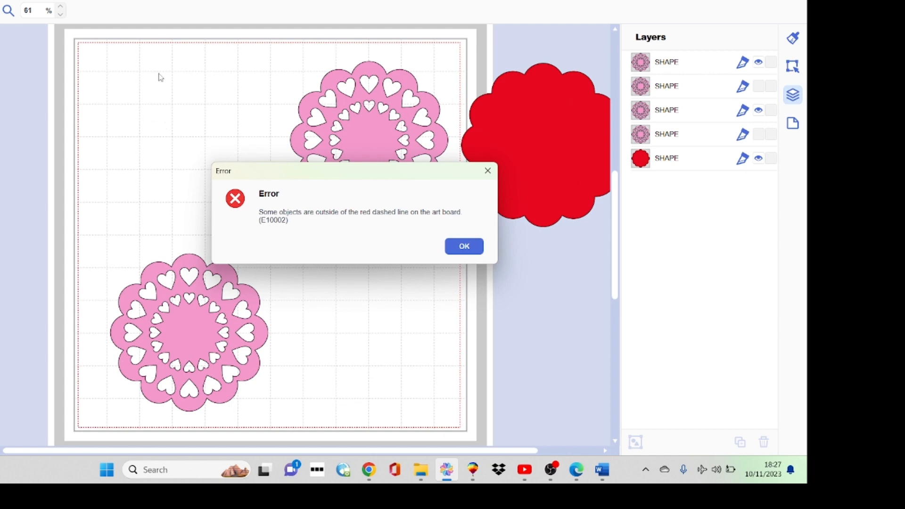
left_click(487, 171)
left_click_drag(561, 165, 196, 162)
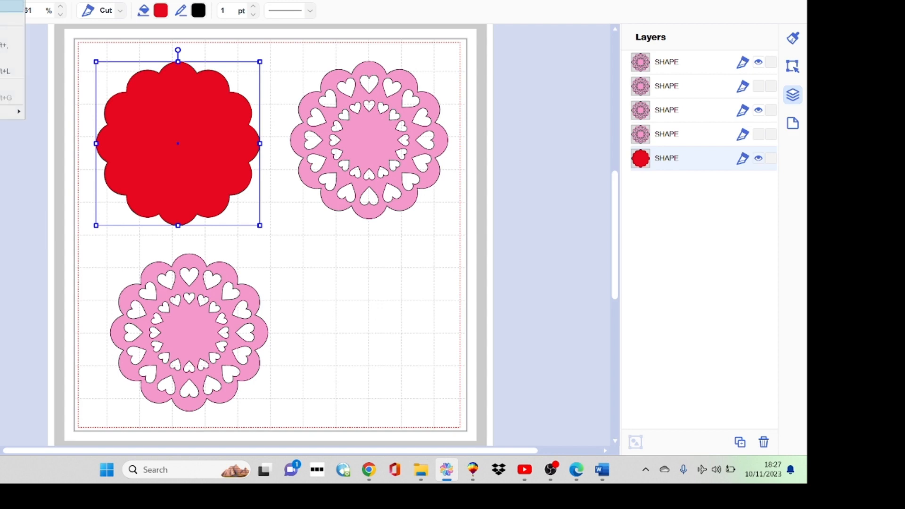
Step: Duplicate the red scalloped shape into the mat's lower-right quarter and hide the upper-right and lower-left pink doilies
key("ctrl+d")
left_click_drag(215, 108, 392, 285)
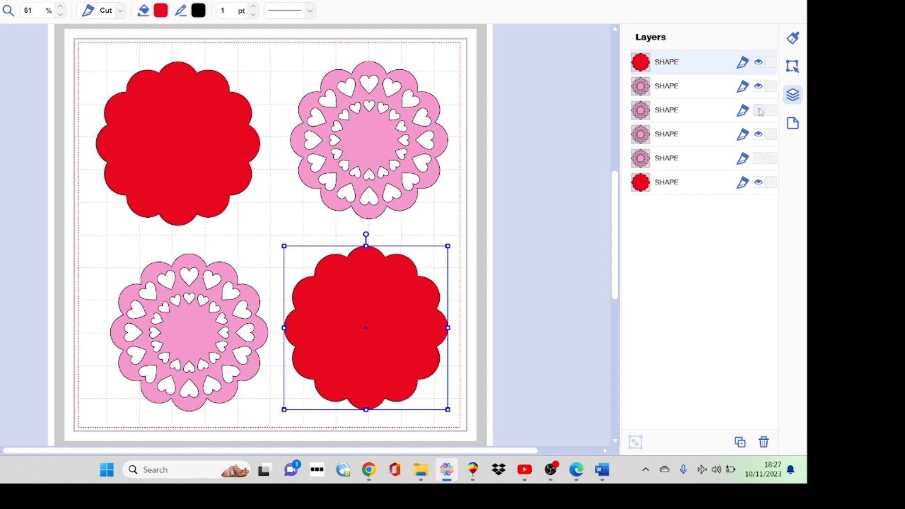
left_click(758, 86)
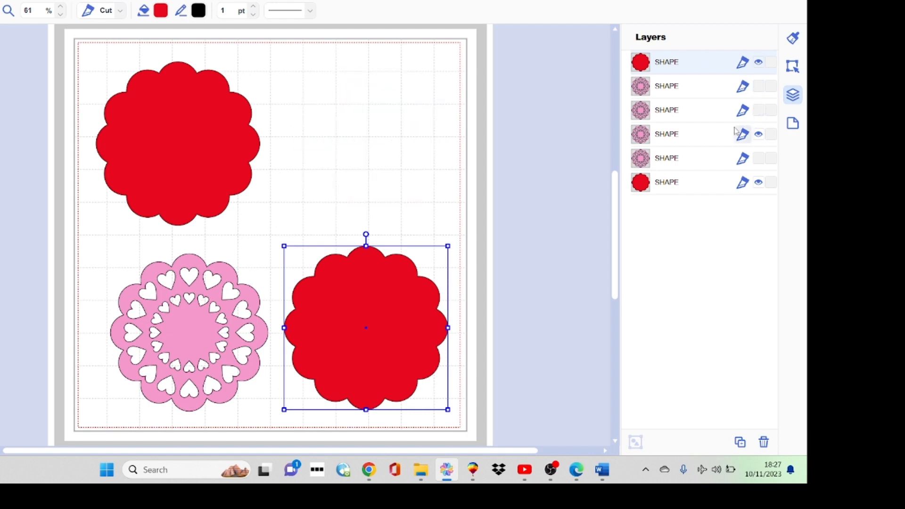
left_click(211, 326)
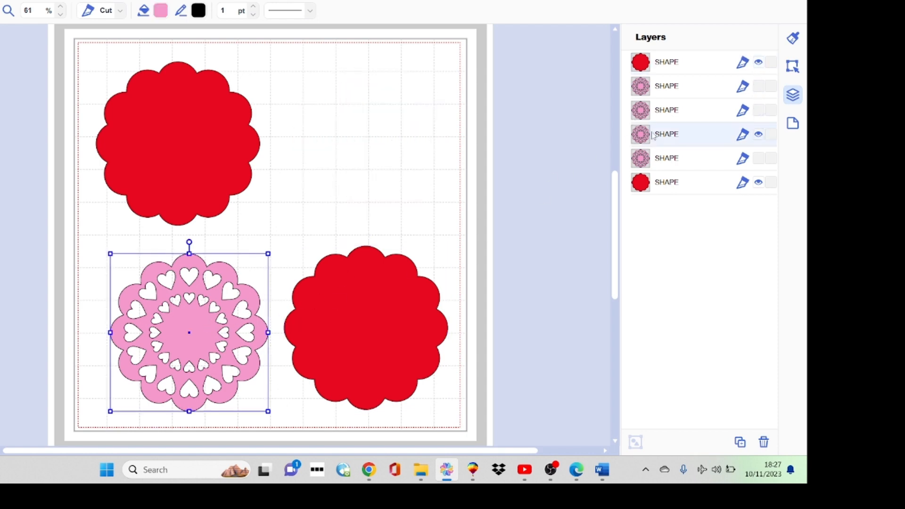
left_click(758, 134)
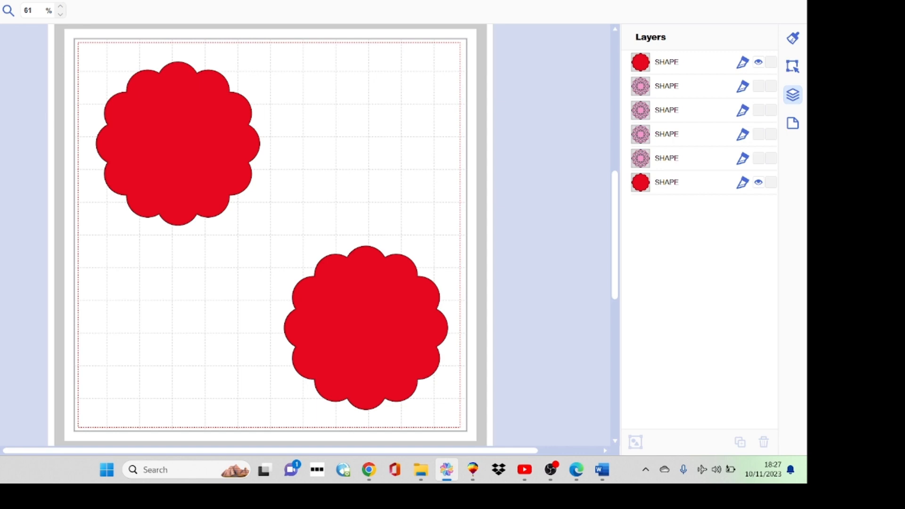
Step: Open the FCM export/transfer options with only the two red shapes visible and cancel without exporting
left_click(0, 0)
left_click(4, 98)
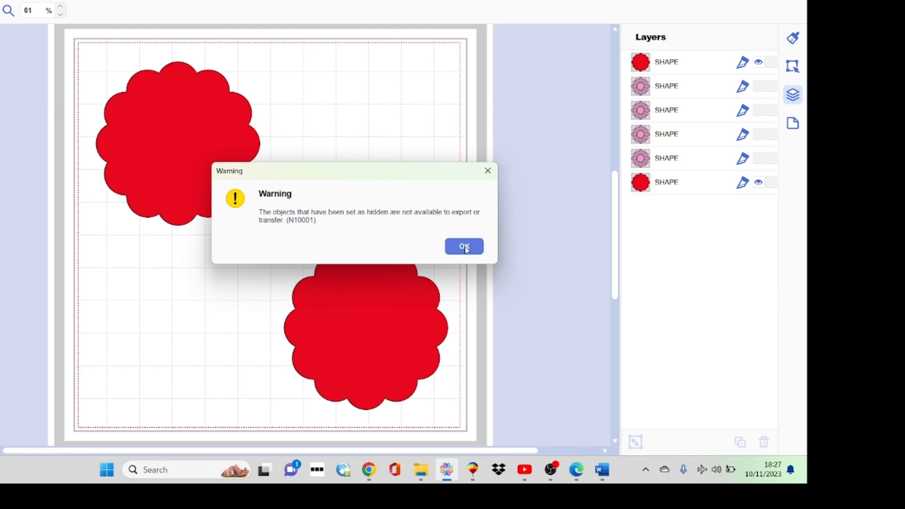
left_click(466, 248)
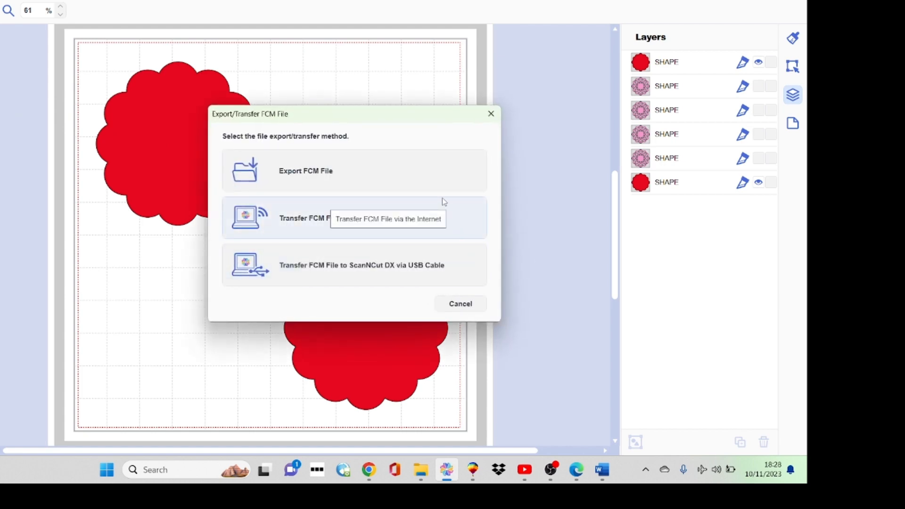
left_click(460, 304)
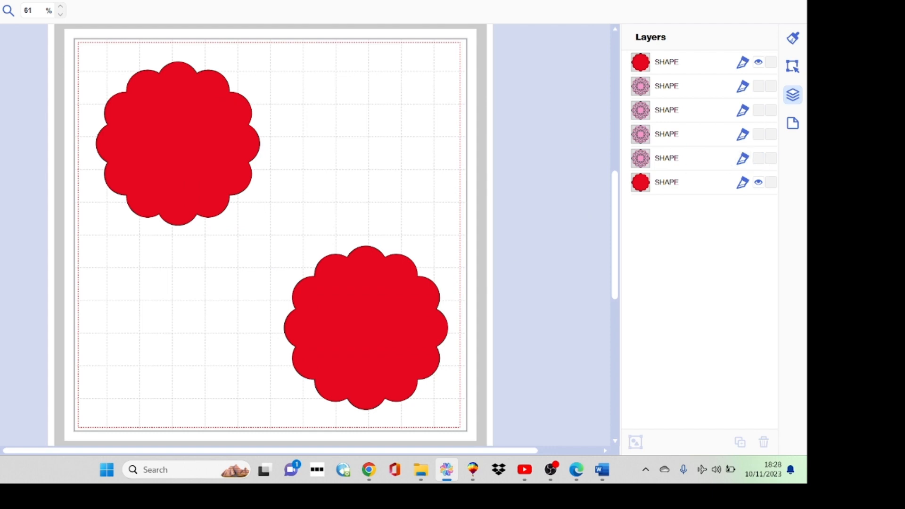
Step: Select all objects, show every hidden doily again and clear the selection
key("alt+e")
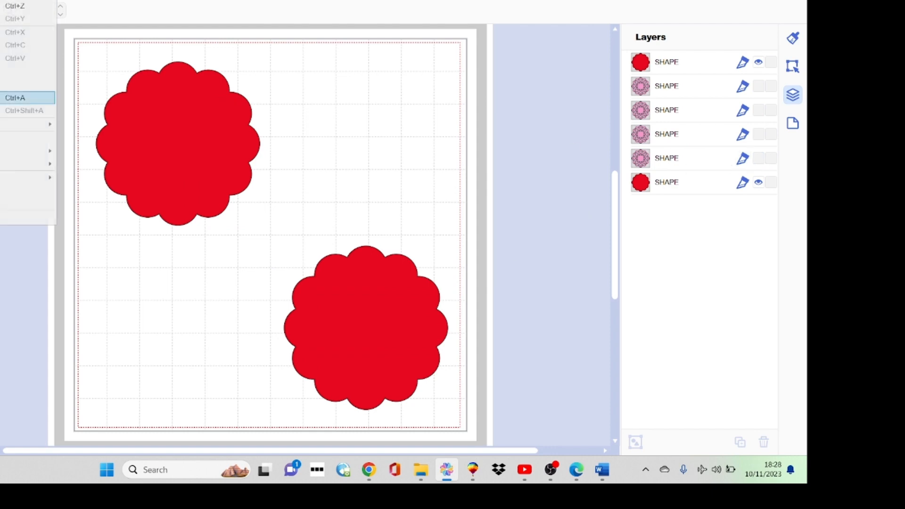
key("Return")
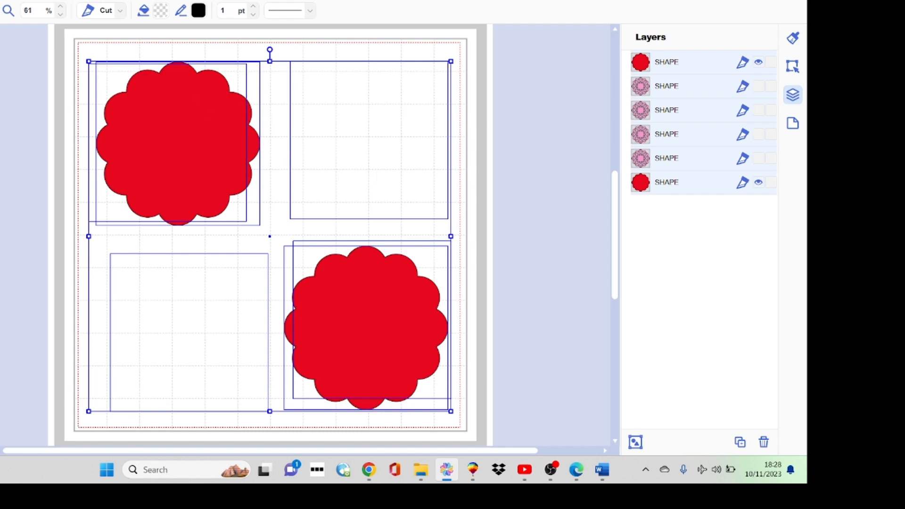
key("alt+o")
key("Down")
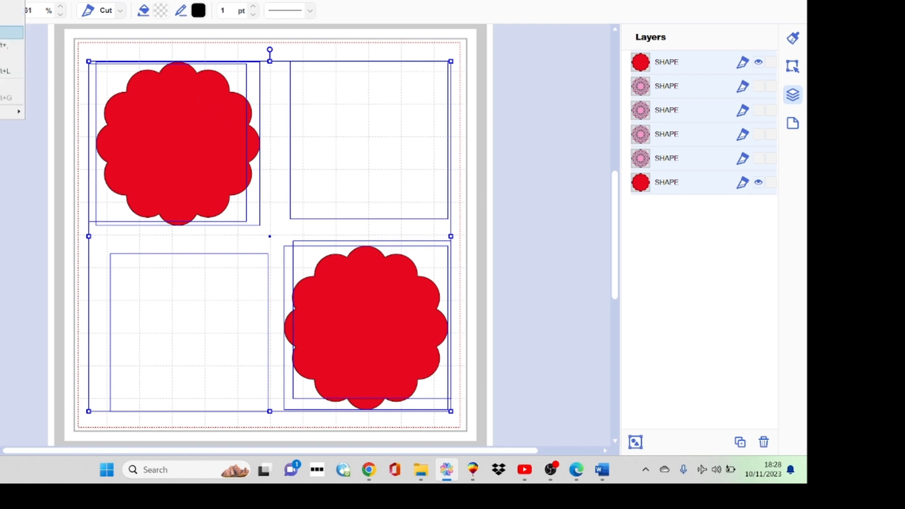
key("Return")
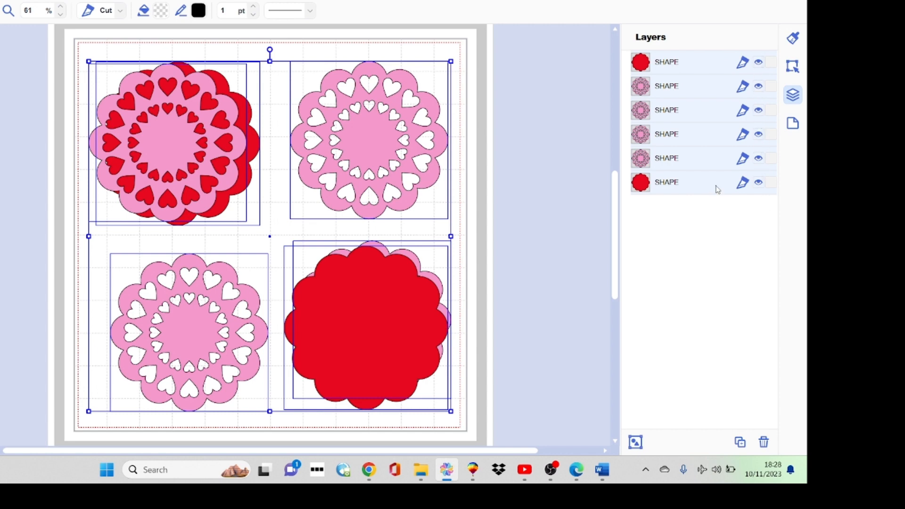
left_click(527, 150)
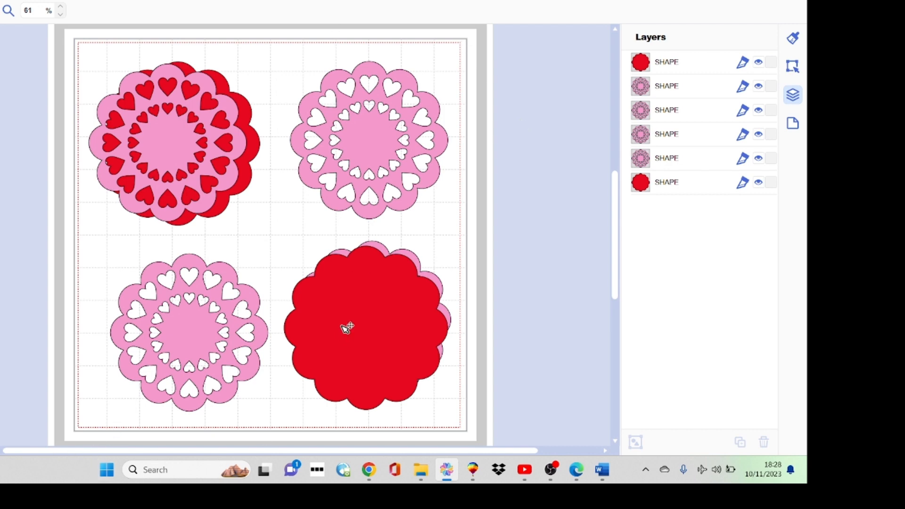
Step: Add a rounded rectangle overlapping the mat's left edge and move the lower-right red shape between the two lower pink doilies
left_click_drag(347, 330, 505, 153)
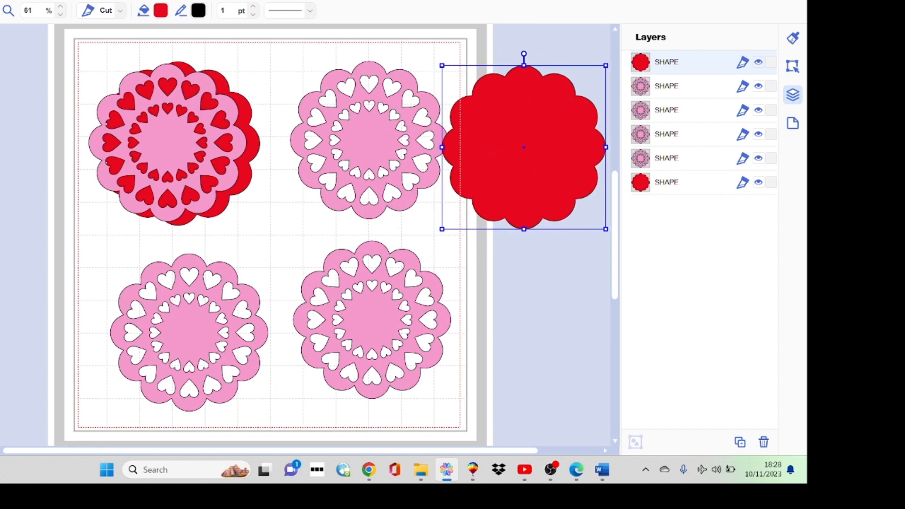
left_click(0, 141)
left_click_drag(57, 143, 248, 156)
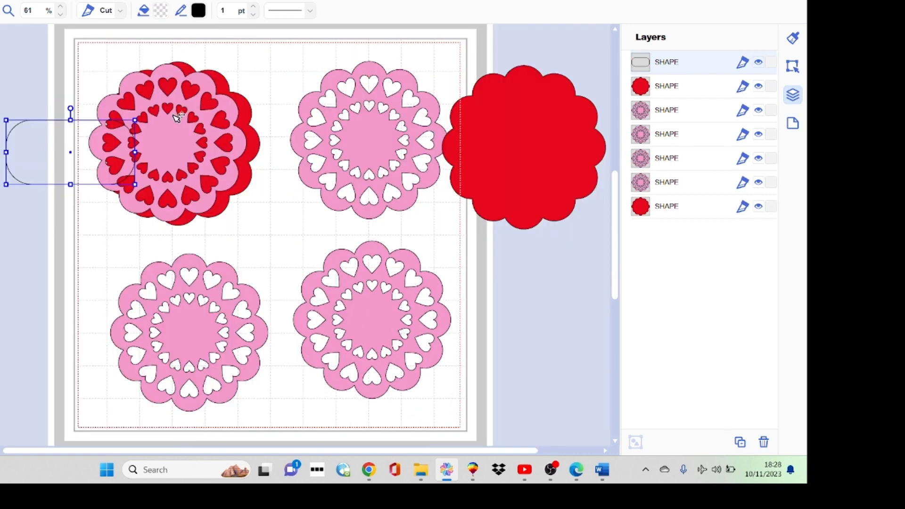
left_click_drag(512, 112, 270, 292)
Step: Move the rounded rectangle farther off the mat's left edge and hide its layer
left_click_drag(40, 165, 37, 126)
left_click(760, 63)
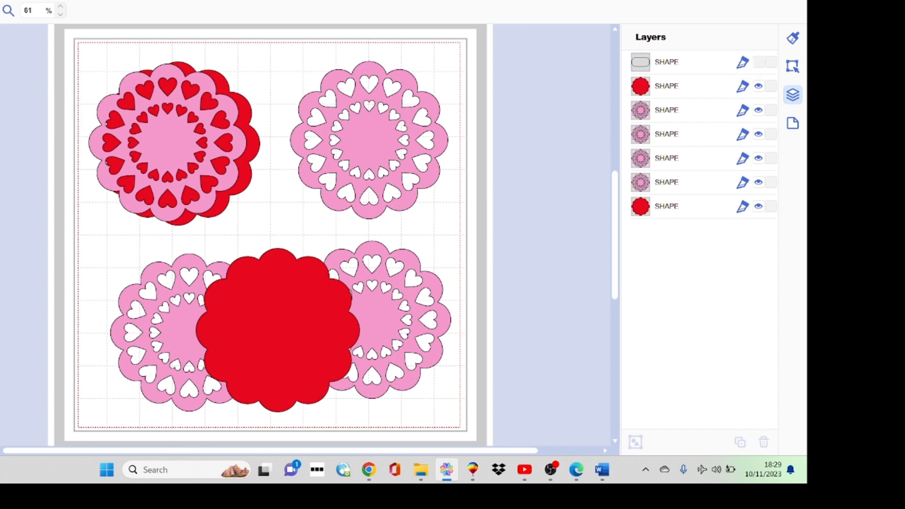
Step: Open the FCM export/transfer options, cancel without exporting, and show the rounded rectangle again
left_click(0, 0)
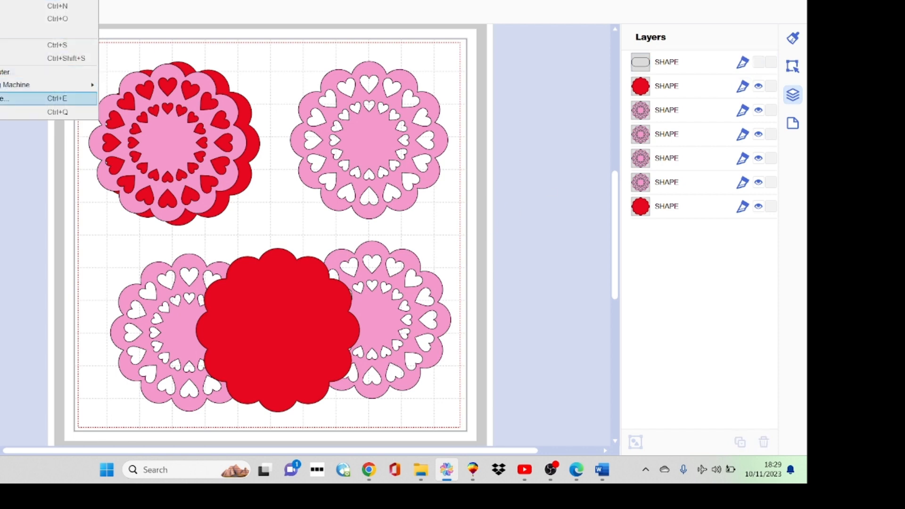
left_click(4, 98)
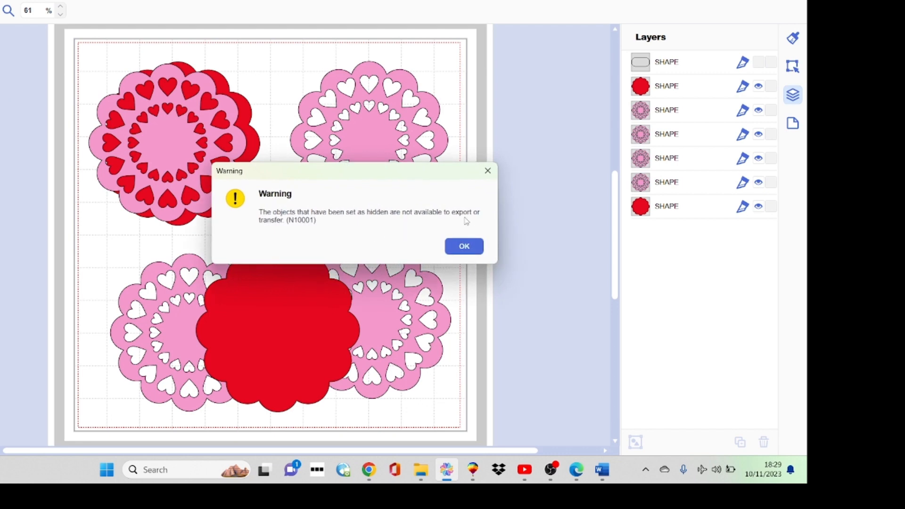
left_click(460, 246)
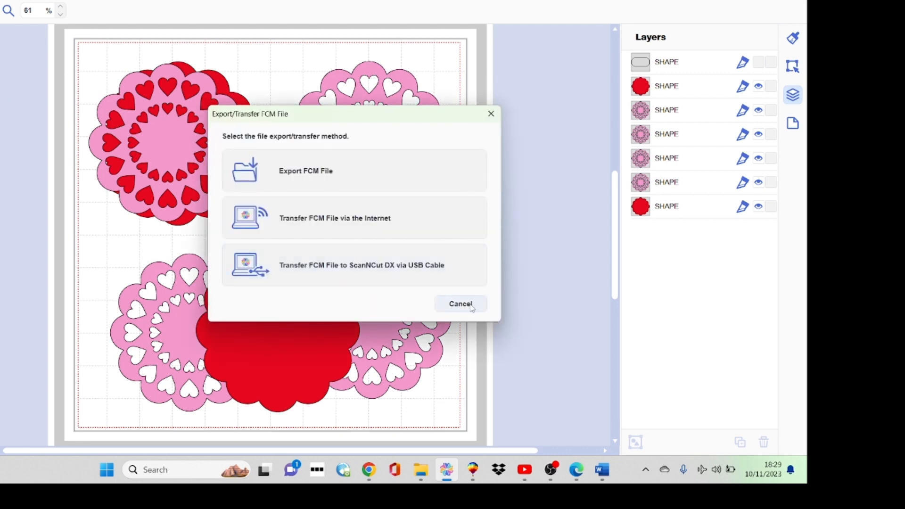
left_click(472, 307)
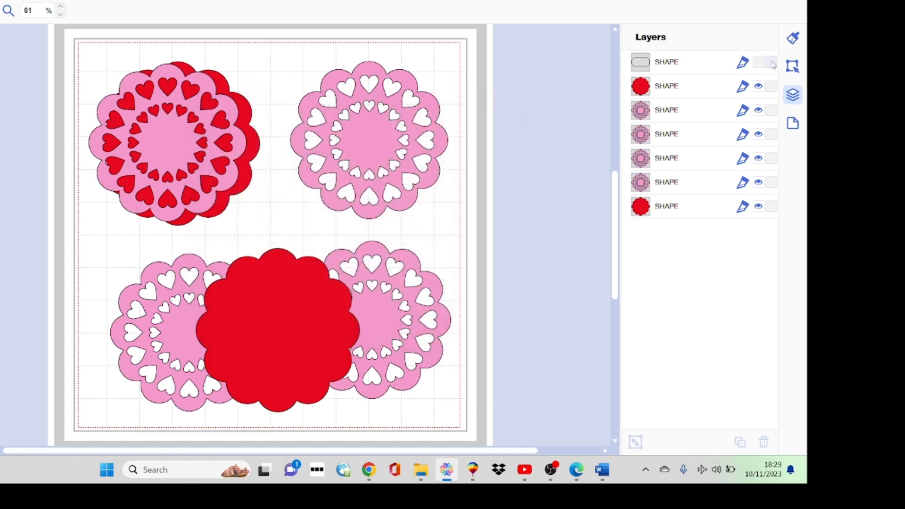
left_click(758, 71)
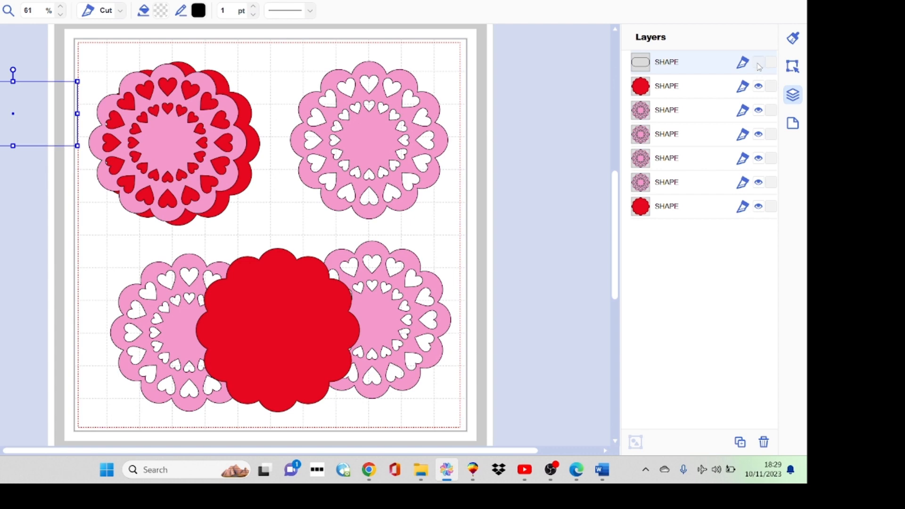
left_click(758, 63)
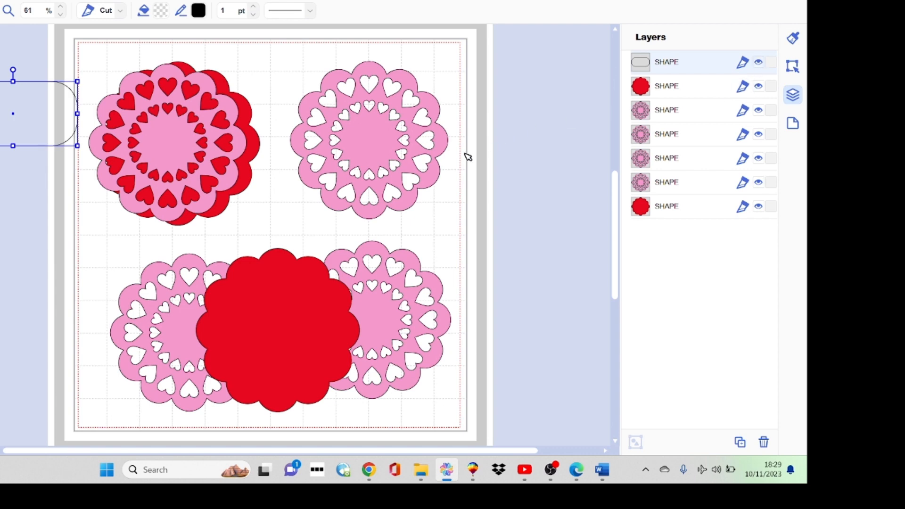